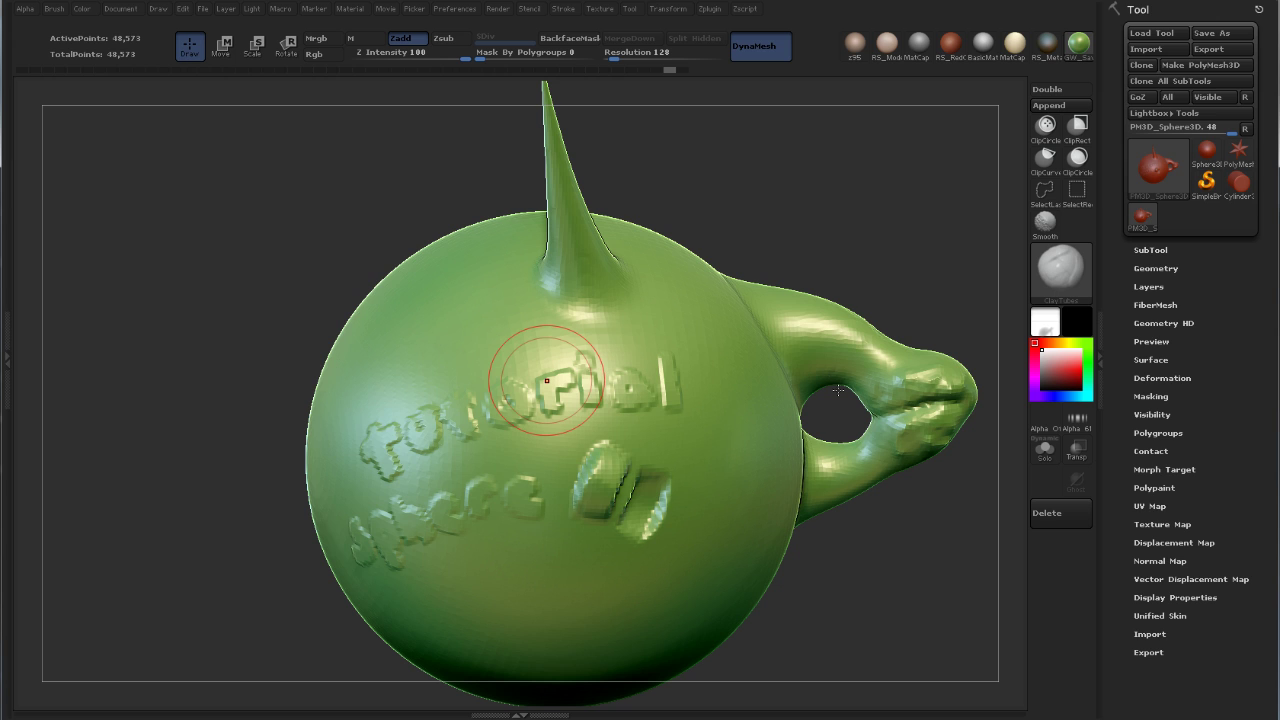
- Try smoothing the embossed lettering on the front of the sphere and undo the stroke
{"action": "key", "text": "shift"}
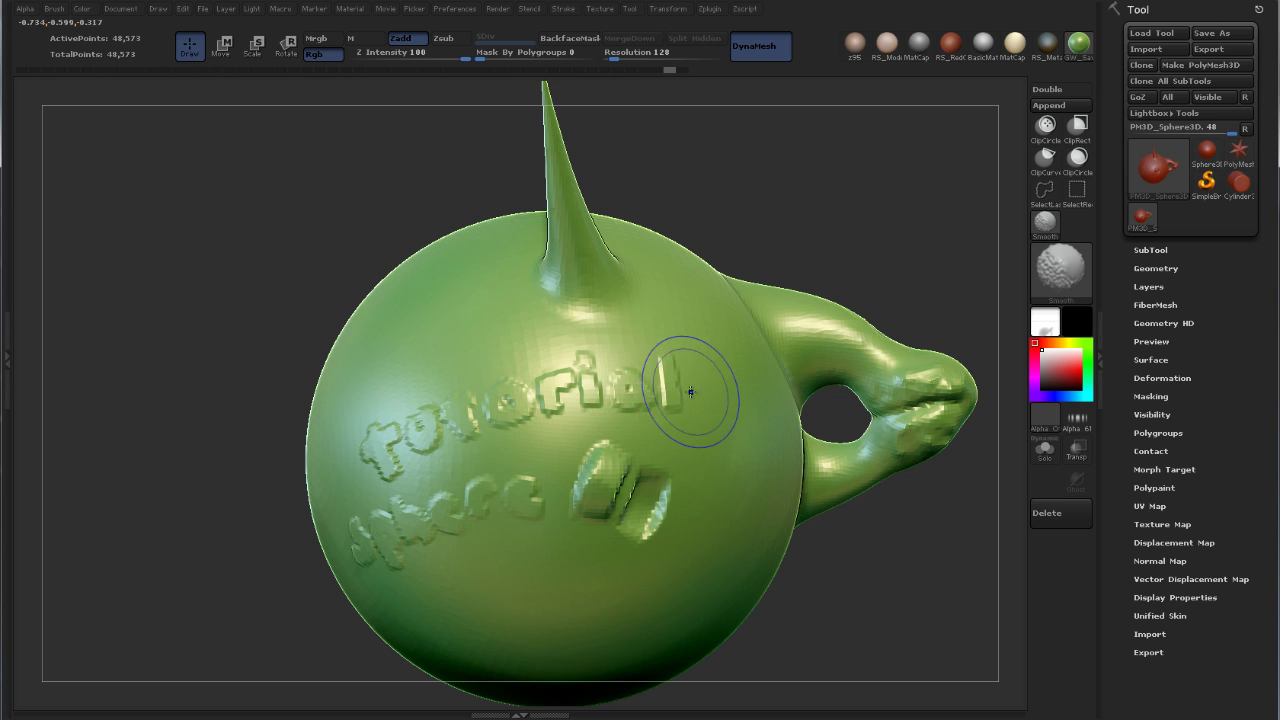
{"action": "mouse_move", "coordinate": [682, 378]}
{"action": "left_mouse_down", "text": "shift"}
{"action": "mouse_move", "coordinate": [560, 392]}
{"action": "mouse_move", "coordinate": [395, 445]}
{"action": "left_mouse_up", "text": "shift"}
{"action": "key", "text": "ctrl+z"}
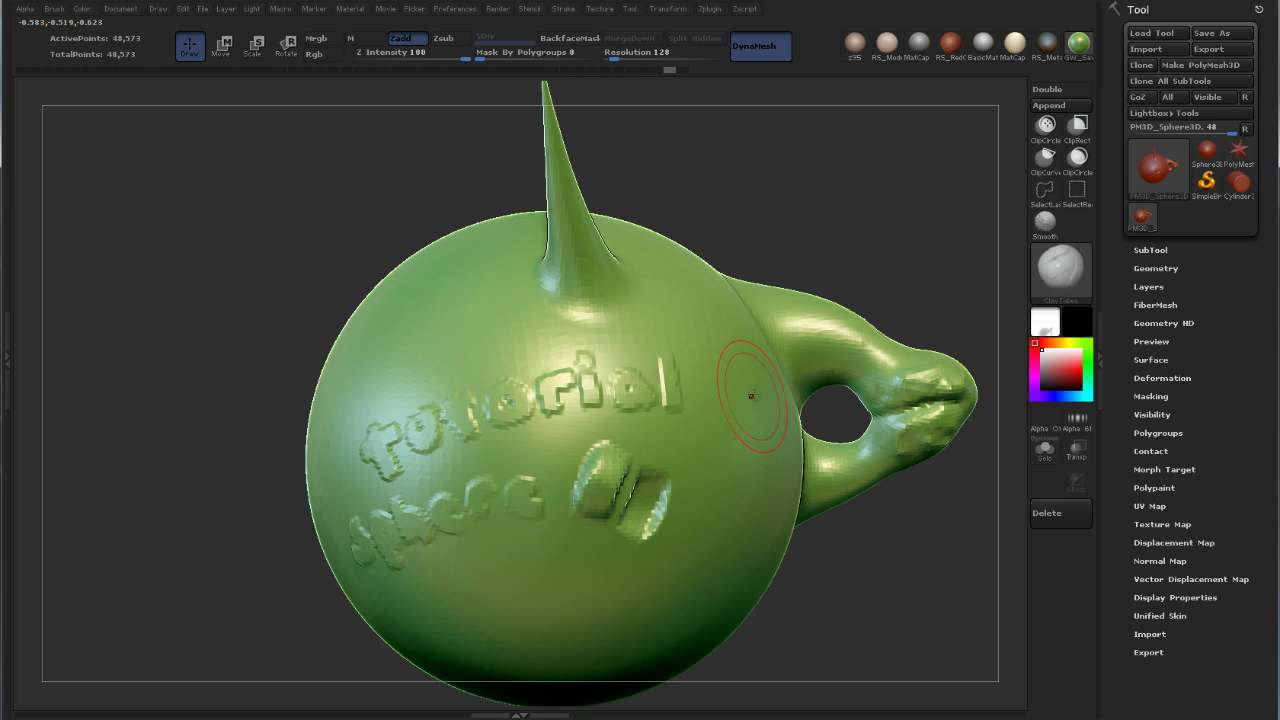
- Increase the brush's draw size and try smoothing out the rough ridges at the tip of the looped handle
{"action": "mouse_move", "coordinate": [756, 427]}
{"action": "right_mouse_down", "text": "ctrl"}
{"action": "mouse_move", "coordinate": [717, 393]}
{"action": "mouse_move", "coordinate": [723, 414]}
{"action": "mouse_move", "coordinate": [783, 271]}
{"action": "mouse_move", "coordinate": [906, 294]}
{"action": "mouse_move", "coordinate": [777, 303]}
{"action": "mouse_move", "coordinate": [849, 291]}
{"action": "right_mouse_up", "text": "ctrl"}
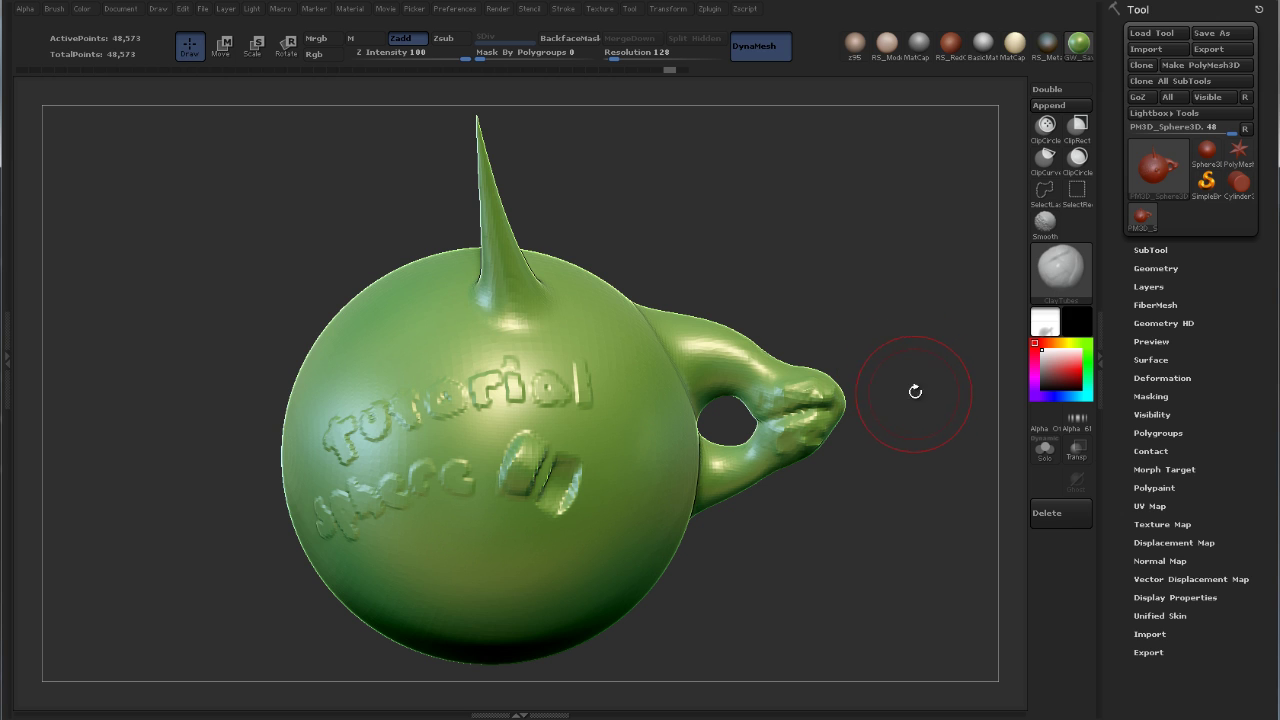
{"action": "left_click_drag", "start_coordinate": [923, 425], "coordinate": [758, 436]}
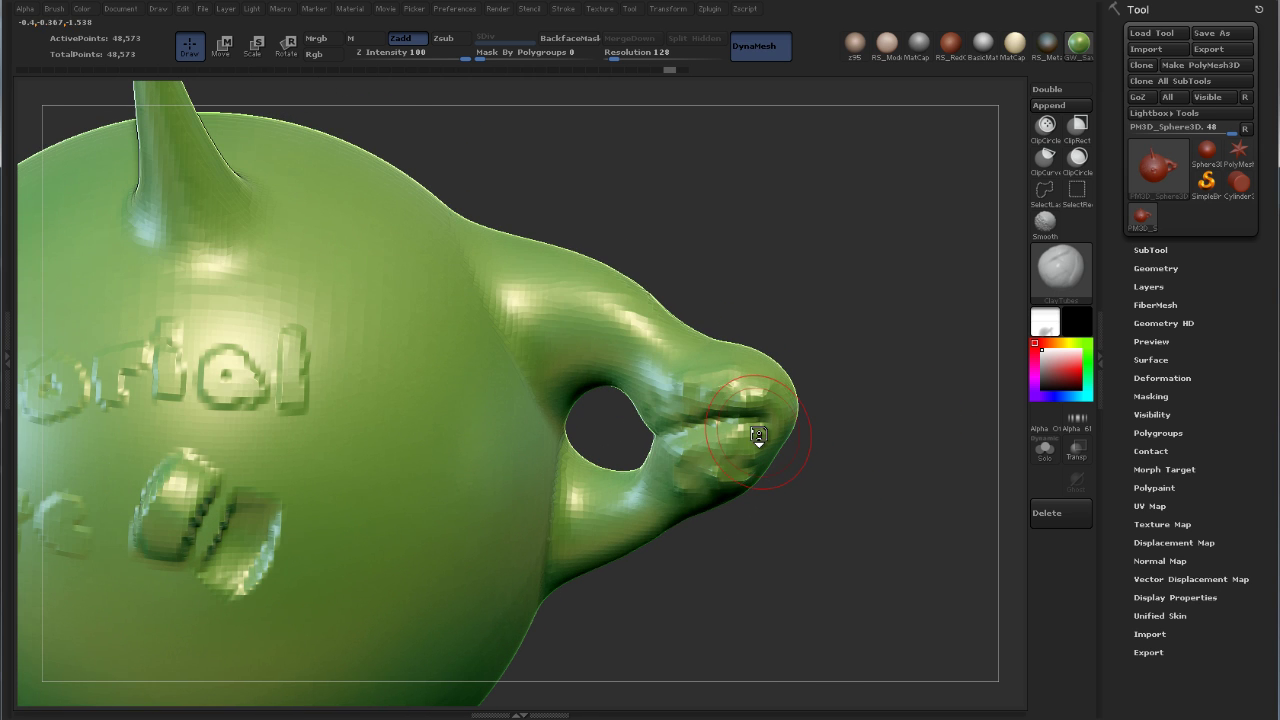
{"action": "key", "text": "s"}
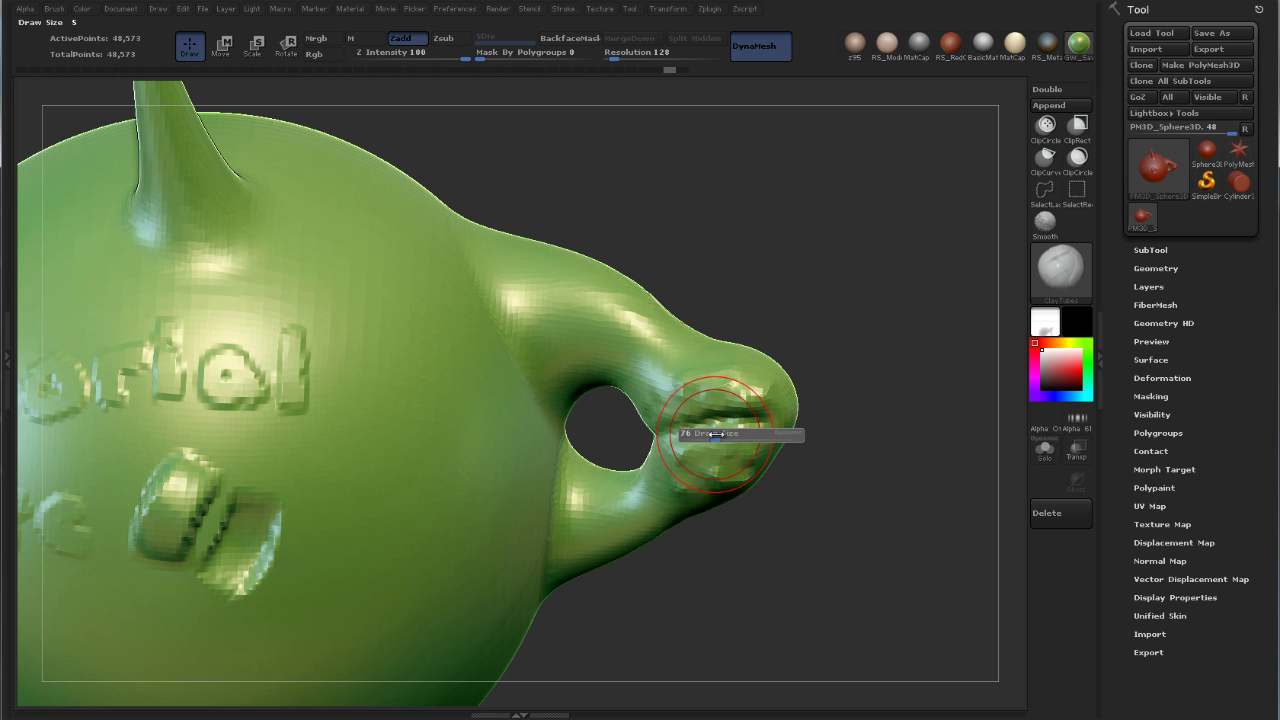
{"action": "mouse_move", "coordinate": [702, 419]}
{"action": "right_mouse_down"}
{"action": "mouse_move", "coordinate": [684, 424]}
{"action": "mouse_move", "coordinate": [734, 440]}
{"action": "mouse_move", "coordinate": [710, 435]}
{"action": "right_mouse_up"}
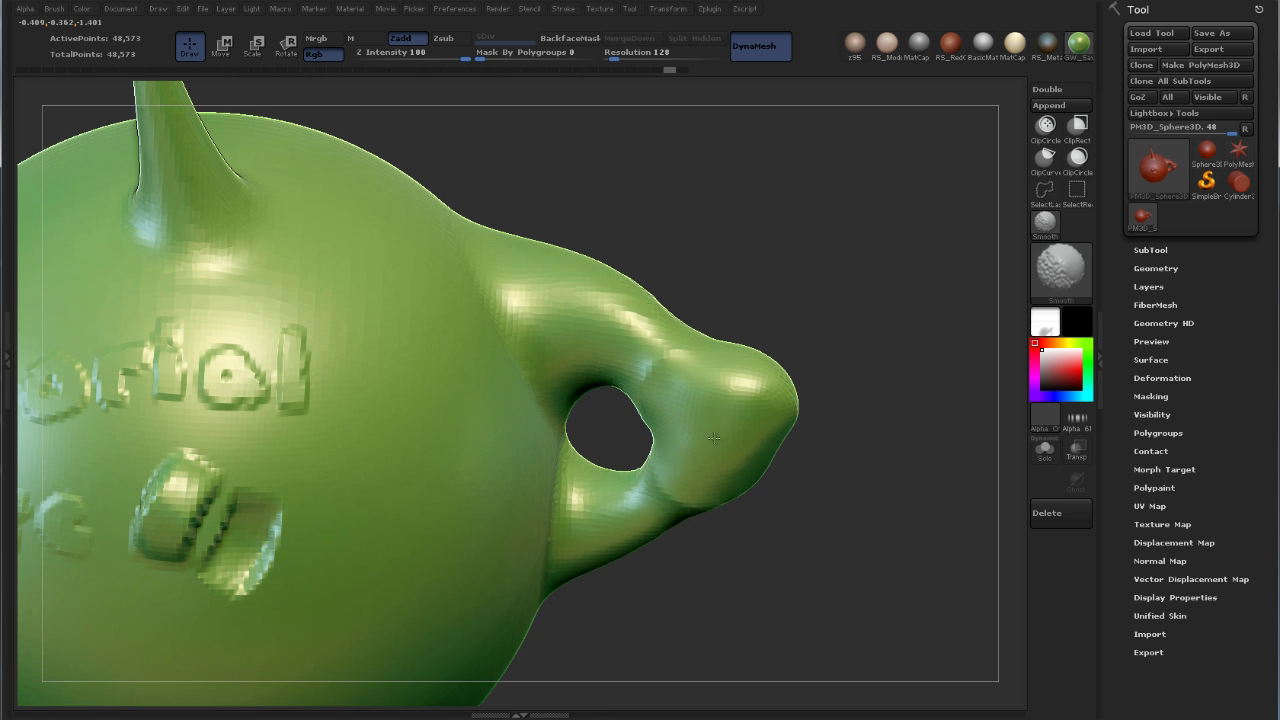
{"action": "right_click_drag", "start_coordinate": [736, 428], "coordinate": [568, 436]}
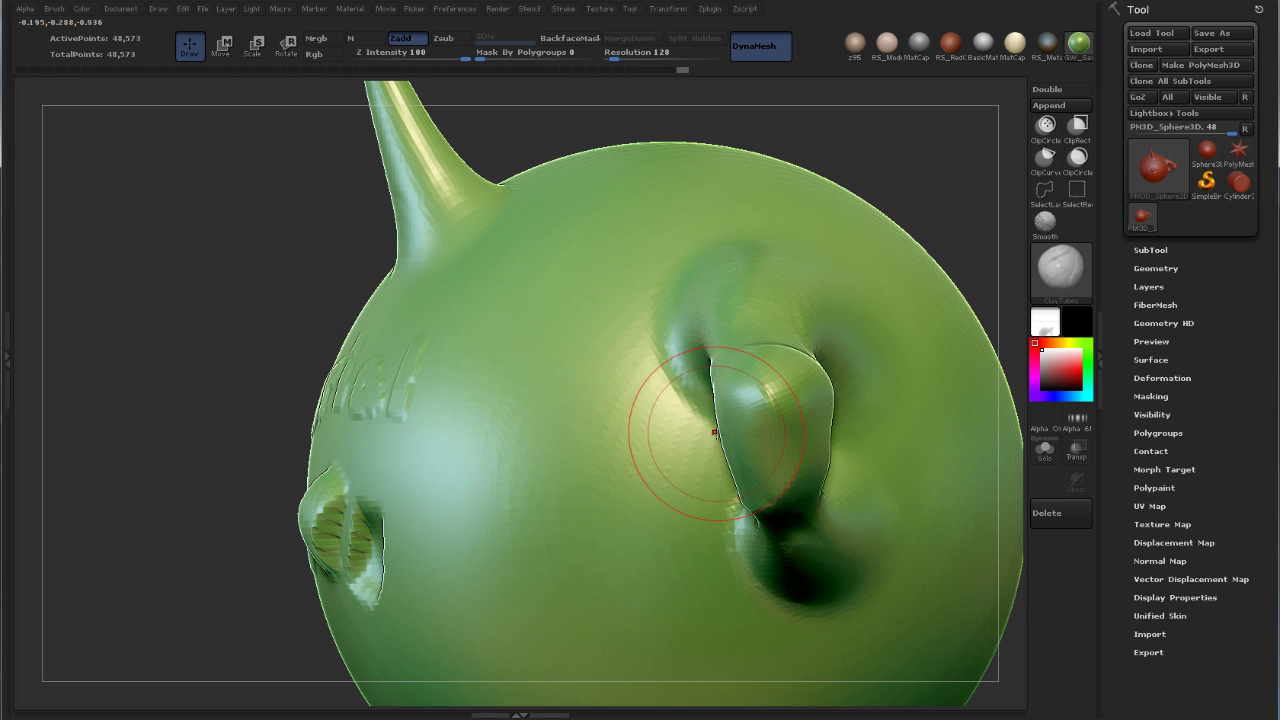
{"action": "mouse_move", "coordinate": [730, 431]}
{"action": "right_mouse_down"}
{"action": "mouse_move", "coordinate": [662, 433]}
{"action": "mouse_move", "coordinate": [722, 433]}
{"action": "right_mouse_up"}
{"action": "mouse_move", "coordinate": [734, 431]}
{"action": "left_mouse_down"}
{"action": "mouse_move", "coordinate": [748, 430]}
{"action": "mouse_move", "coordinate": [696, 437]}
{"action": "left_mouse_up"}
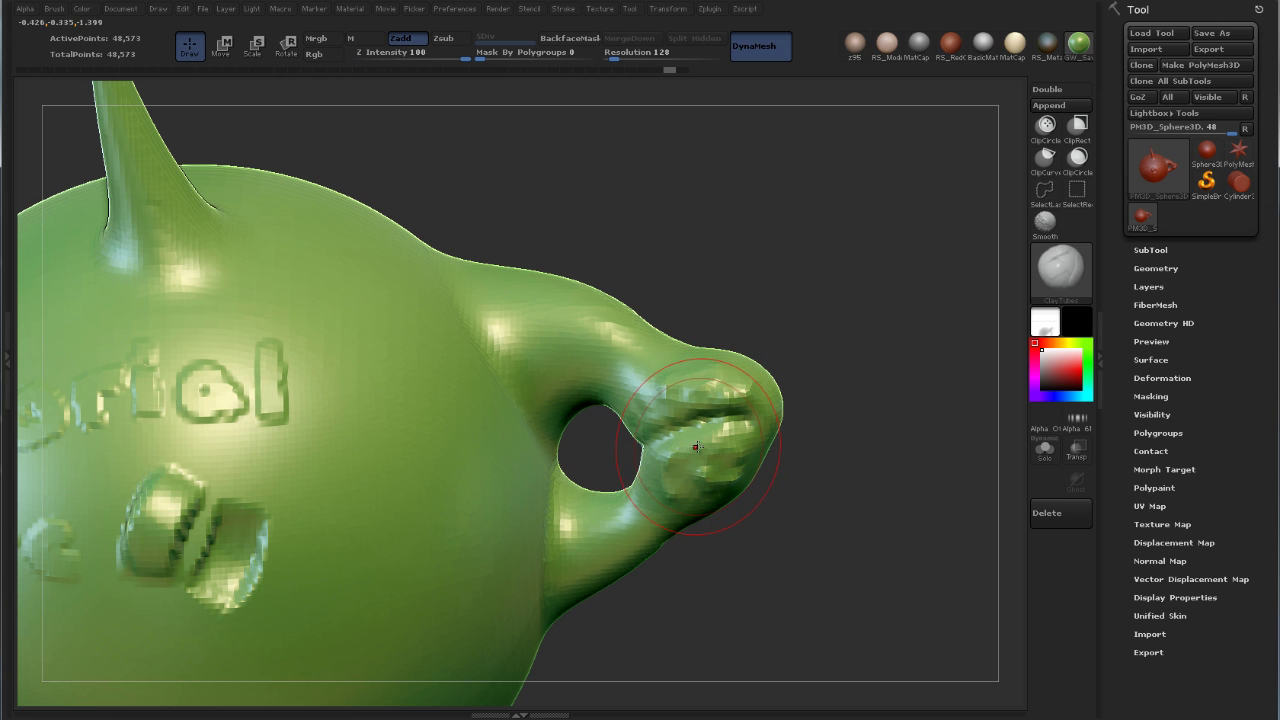
- Try smoothing the handle tip's ridges again with the larger brush and undo it
{"action": "key", "text": "shift"}
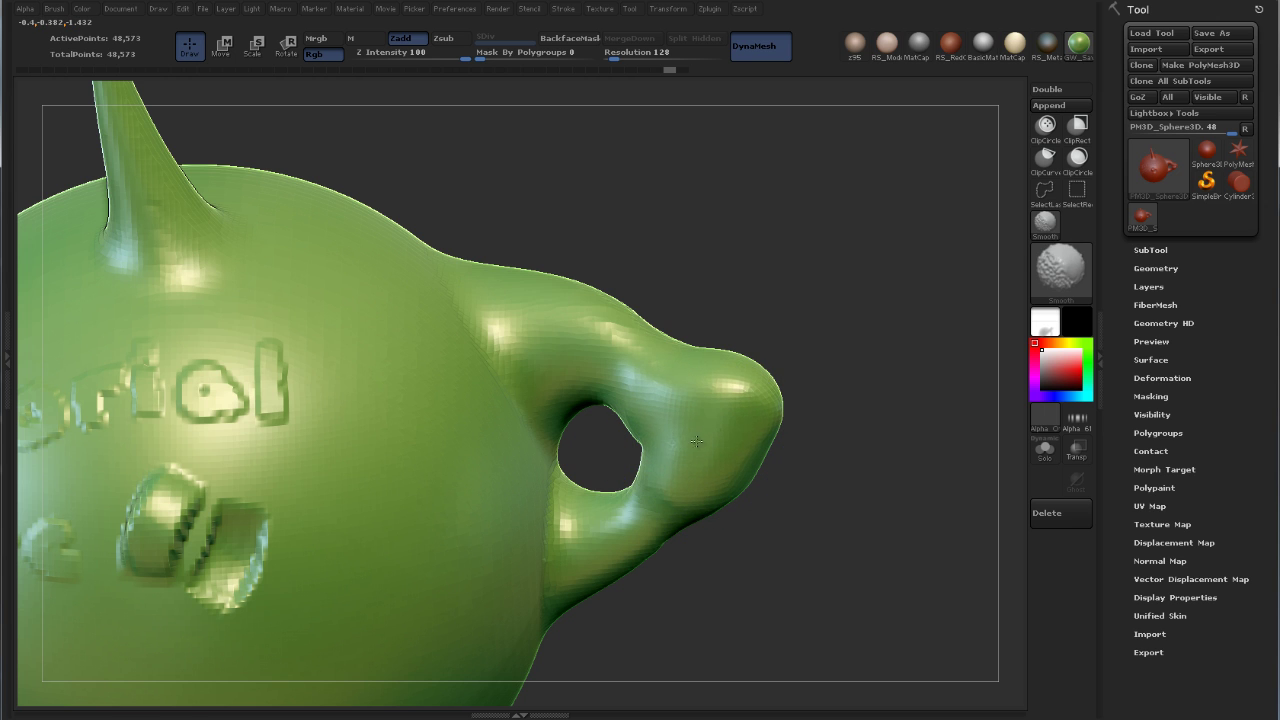
{"action": "mouse_move", "coordinate": [708, 440]}
{"action": "left_mouse_down"}
{"action": "mouse_move", "coordinate": [706, 414]}
{"action": "mouse_move", "coordinate": [751, 388]}
{"action": "mouse_move", "coordinate": [748, 450]}
{"action": "left_mouse_up"}
{"action": "key", "text": "shift"}
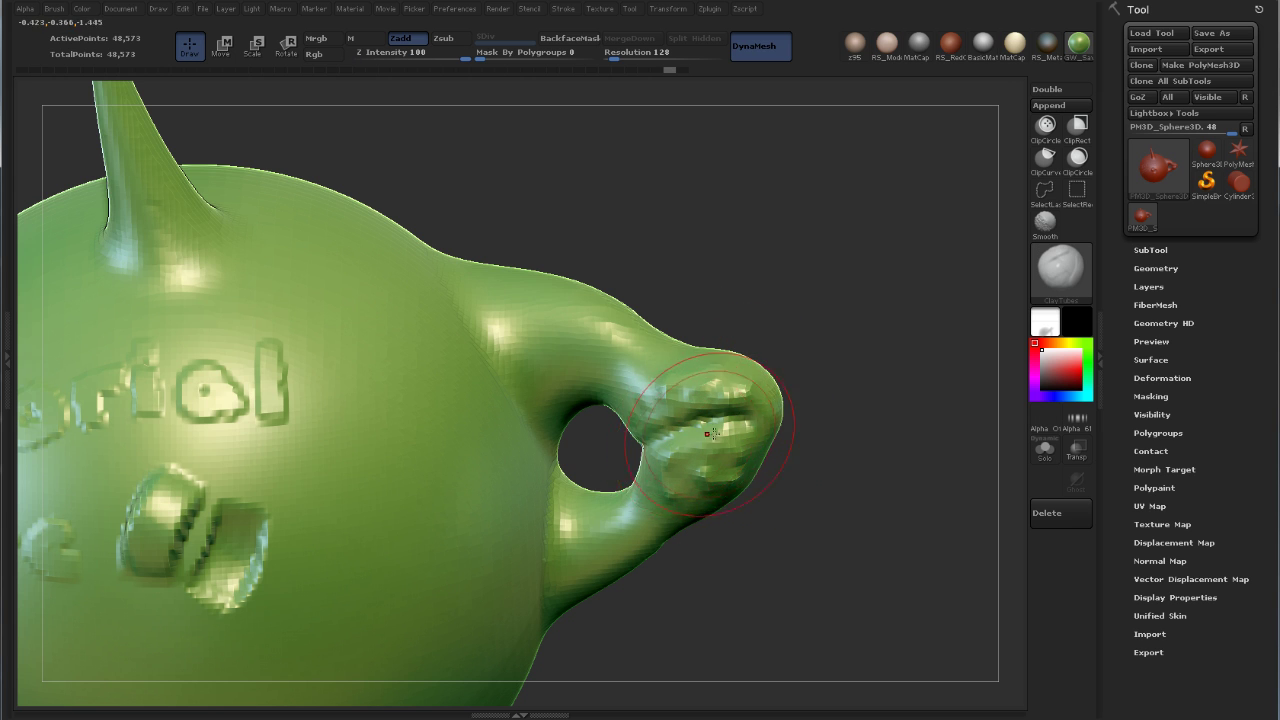
- Smooth the handle tip's ridges into the surrounding form, check the shape from the side, and undo the smoothing
{"action": "mouse_move", "coordinate": [712, 434]}
{"action": "right_mouse_down"}
{"action": "mouse_move", "coordinate": [655, 432]}
{"action": "mouse_move", "coordinate": [686, 444]}
{"action": "right_mouse_up"}
{"action": "key", "text": "shift"}
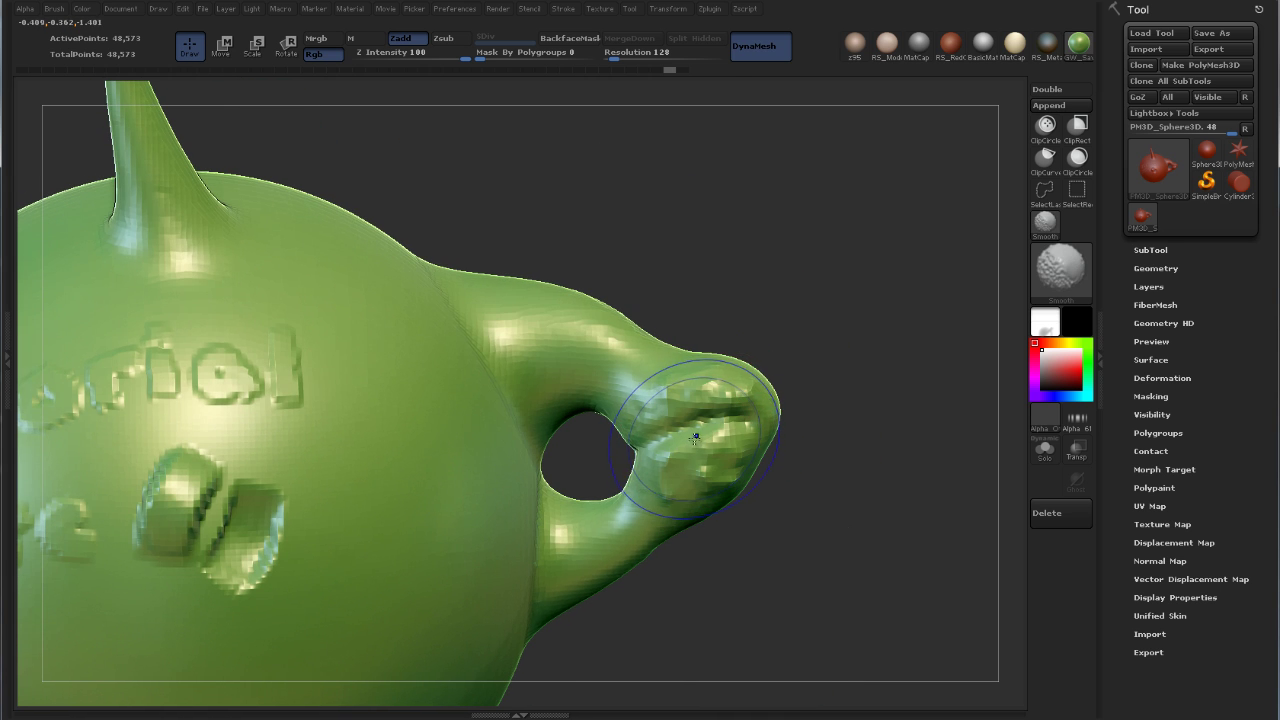
{"action": "left_click_drag", "start_coordinate": [698, 445], "coordinate": [689, 448], "text": "shift"}
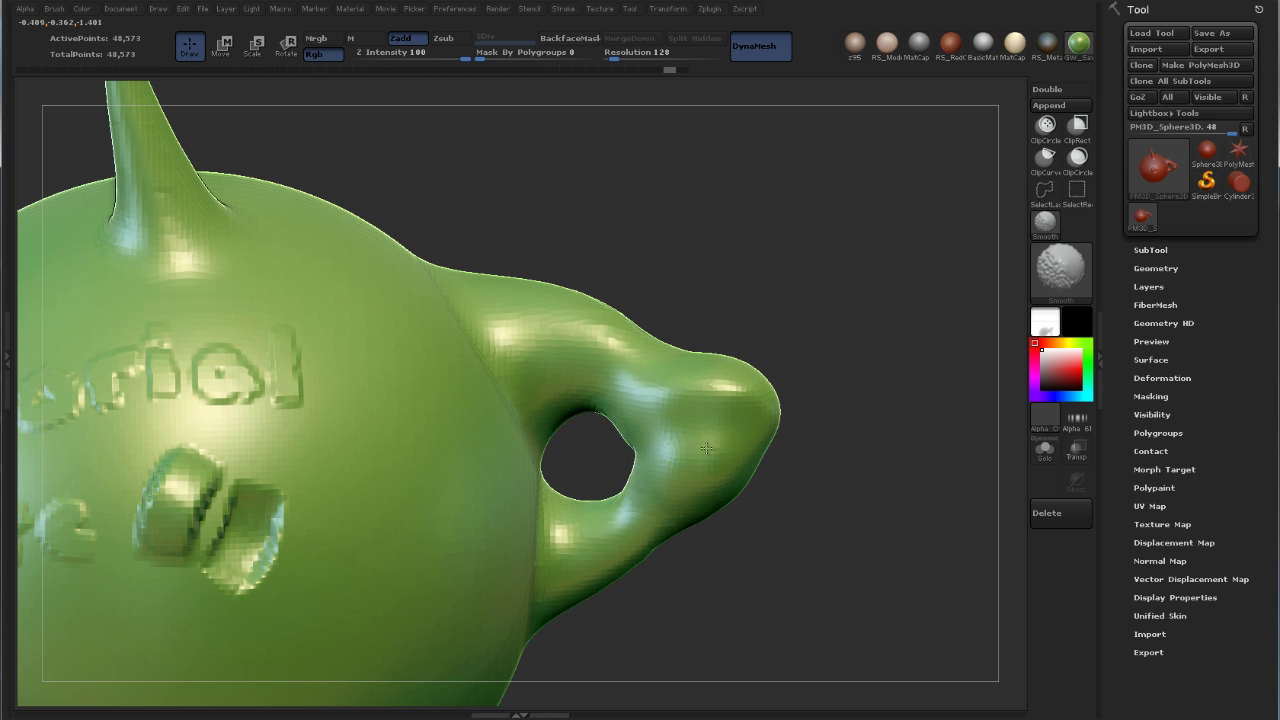
{"action": "right_click_drag", "start_coordinate": [683, 435], "coordinate": [728, 441]}
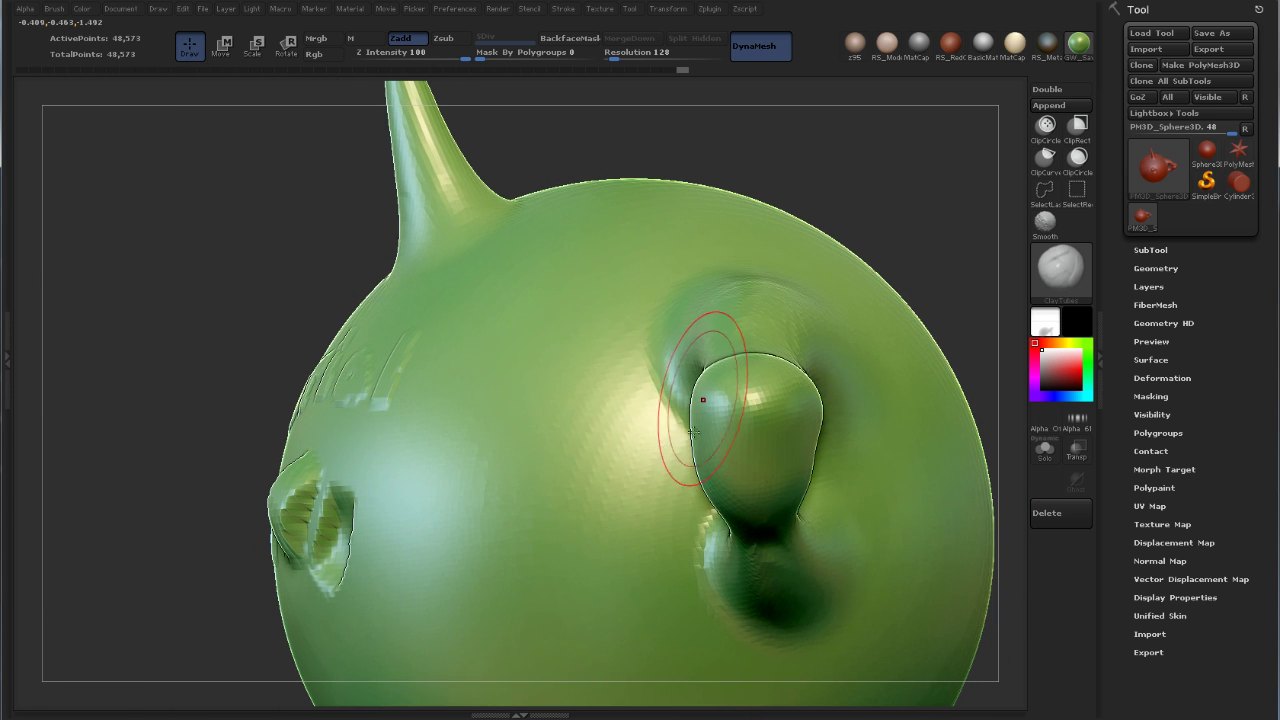
{"action": "mouse_move", "coordinate": [707, 433]}
{"action": "right_mouse_down"}
{"action": "mouse_move", "coordinate": [777, 417]}
{"action": "mouse_move", "coordinate": [753, 446]}
{"action": "mouse_move", "coordinate": [762, 426]}
{"action": "right_mouse_up"}
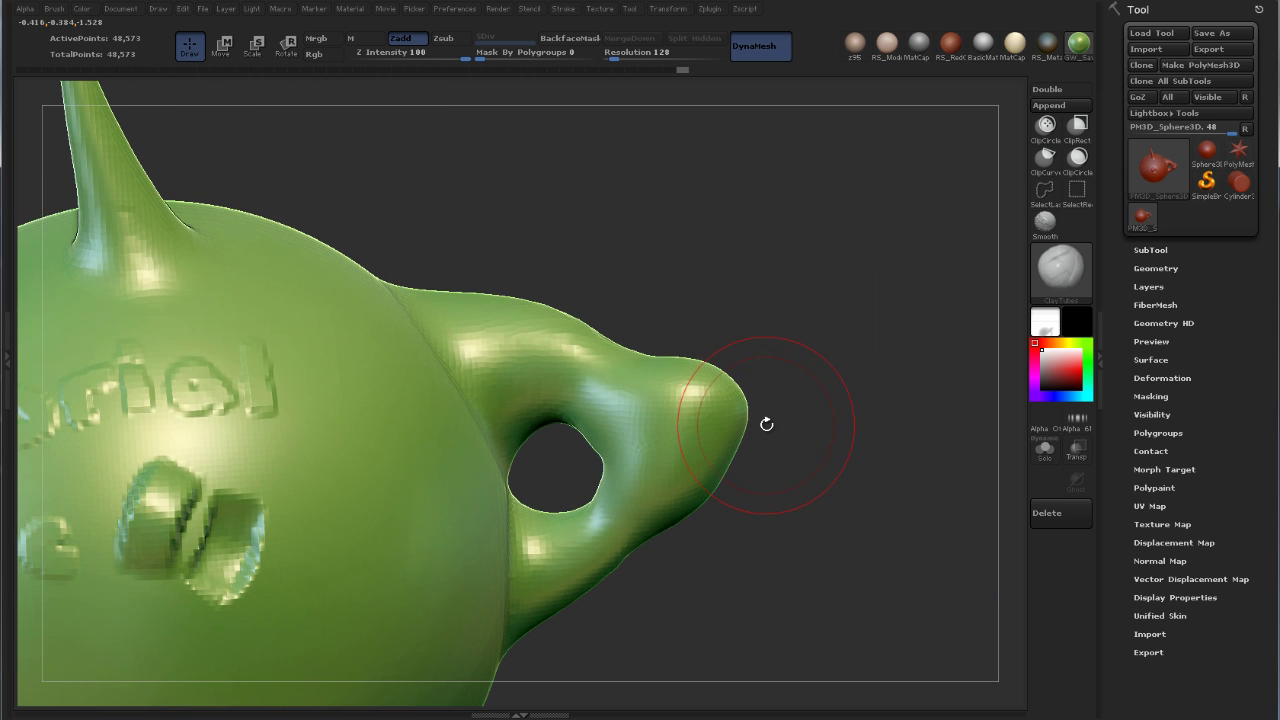
{"action": "key", "text": "ctrl+z"}
- Enlarge the brush further and try smoothing away the raised lump and adjacent dent below the lettering
{"action": "right_click_drag", "start_coordinate": [611, 523], "coordinate": [788, 500], "text": "alt"}
{"action": "mouse_move", "coordinate": [494, 502]}
{"action": "right_mouse_down"}
{"action": "mouse_move", "coordinate": [530, 420]}
{"action": "mouse_move", "coordinate": [556, 429]}
{"action": "right_mouse_up"}
{"action": "key", "text": "s"}
{"action": "left_click_drag", "start_coordinate": [556, 429], "coordinate": [562, 428]}
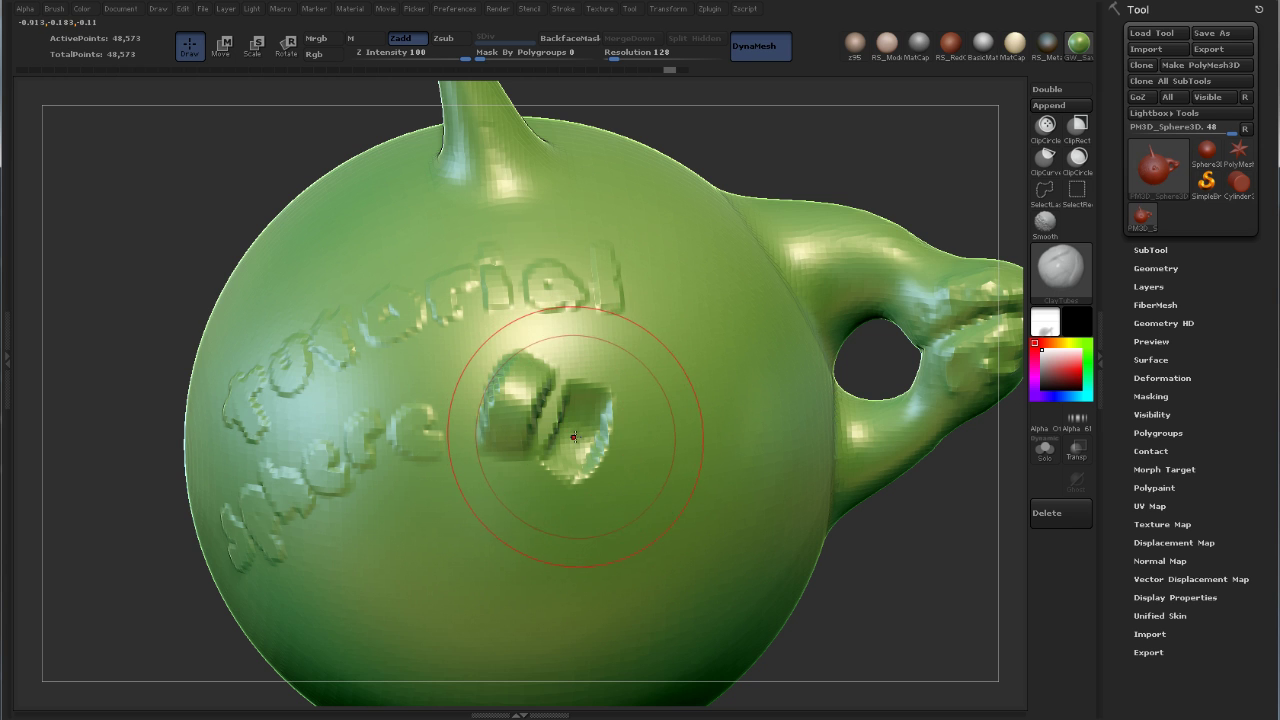
{"action": "key", "text": "shift"}
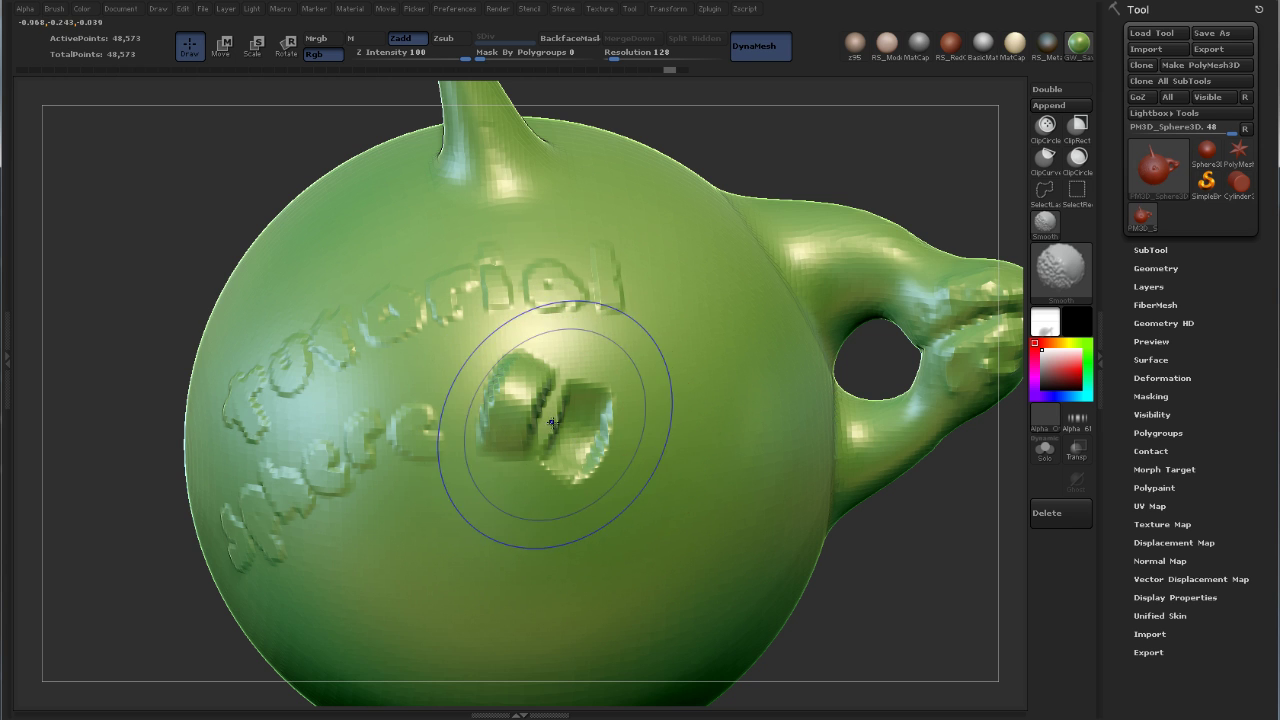
{"action": "left_click_drag", "start_coordinate": [557, 428], "coordinate": [549, 426], "text": "shift"}
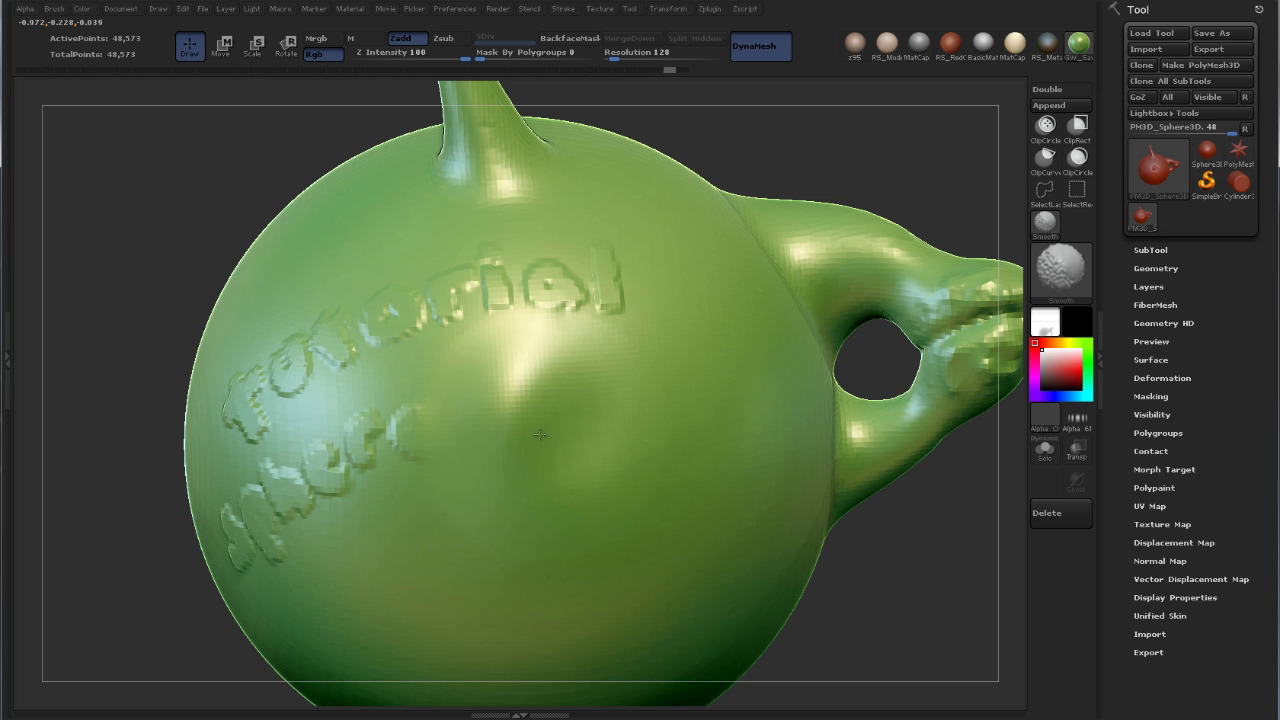
{"action": "left_click_drag", "start_coordinate": [537, 434], "coordinate": [611, 440], "text": "shift"}
- Check the smoothed area in profile, retry smoothing the lump and dent, and undo the smoothing
{"action": "right_click_drag", "start_coordinate": [611, 440], "coordinate": [542, 446]}
{"action": "mouse_move", "coordinate": [541, 446]}
{"action": "left_mouse_down"}
{"action": "mouse_move", "coordinate": [533, 421]}
{"action": "mouse_move", "coordinate": [567, 444]}
{"action": "left_mouse_up"}
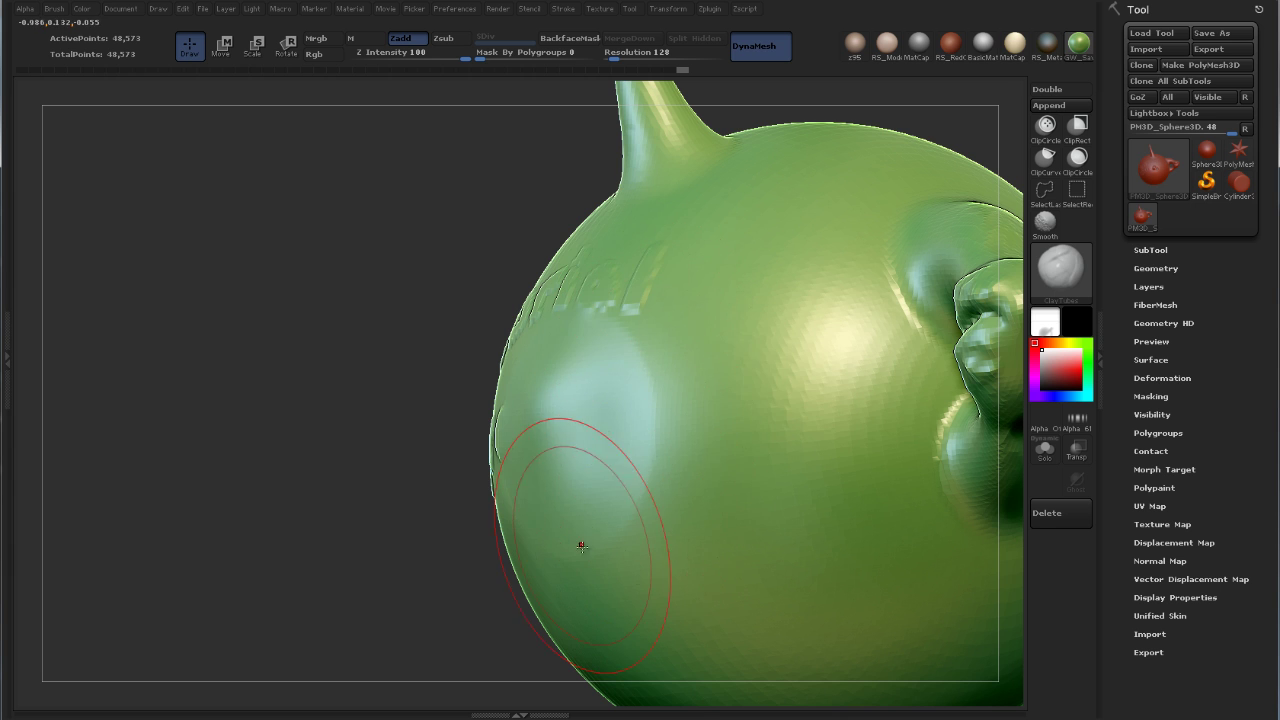
{"action": "mouse_move", "coordinate": [643, 363]}
{"action": "left_mouse_down"}
{"action": "mouse_move", "coordinate": [609, 440]}
{"action": "mouse_move", "coordinate": [594, 443]}
{"action": "mouse_move", "coordinate": [580, 417]}
{"action": "left_mouse_up"}
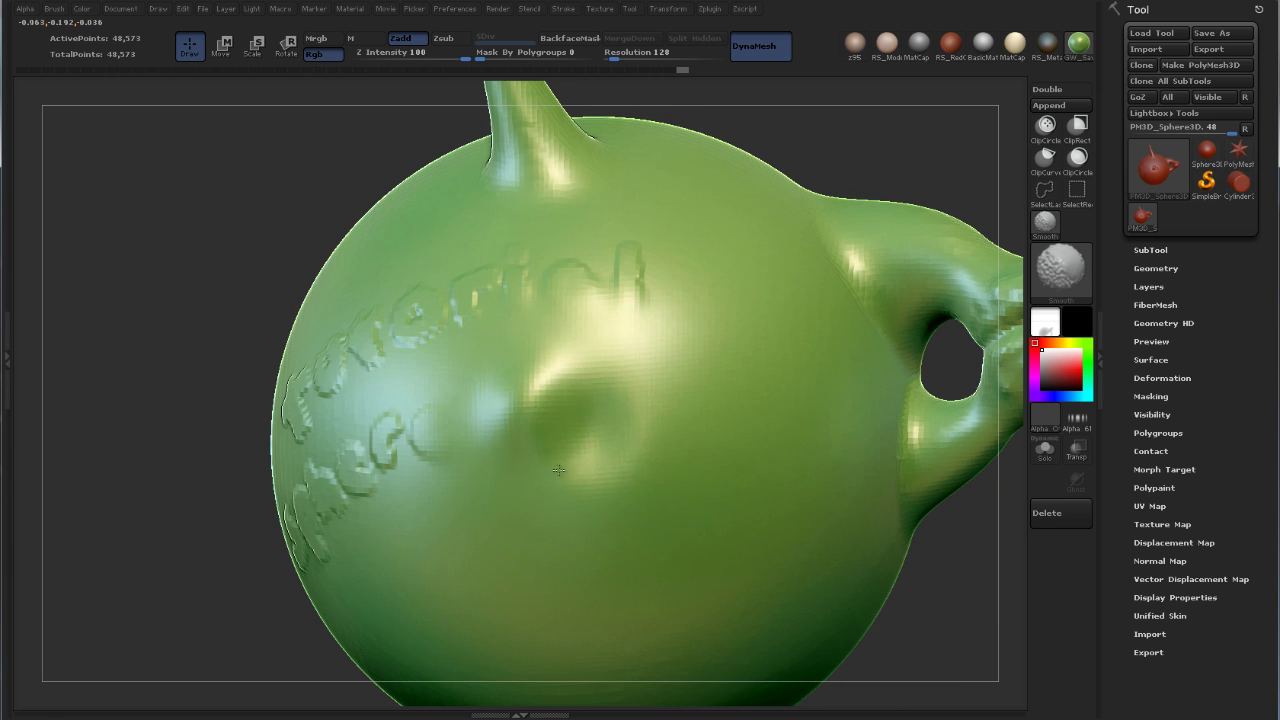
{"action": "mouse_move", "coordinate": [660, 445]}
{"action": "right_mouse_down"}
{"action": "mouse_move", "coordinate": [566, 446]}
{"action": "mouse_move", "coordinate": [642, 408]}
{"action": "mouse_move", "coordinate": [576, 422]}
{"action": "right_mouse_up"}
{"action": "key", "text": "ctrl+z"}
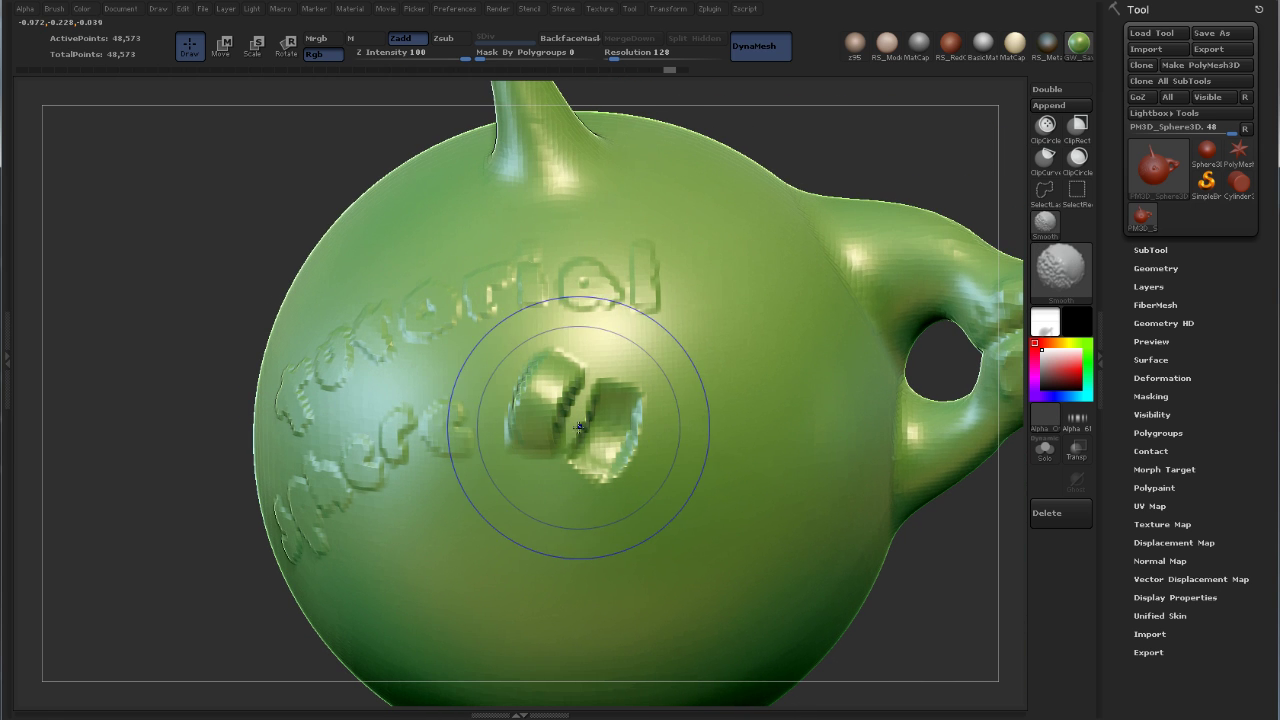
- Try a short smoothing stroke over the lump and dent below the lettering and undo it
{"action": "left_click_drag", "start_coordinate": [578, 426], "coordinate": [559, 430], "text": "shift"}
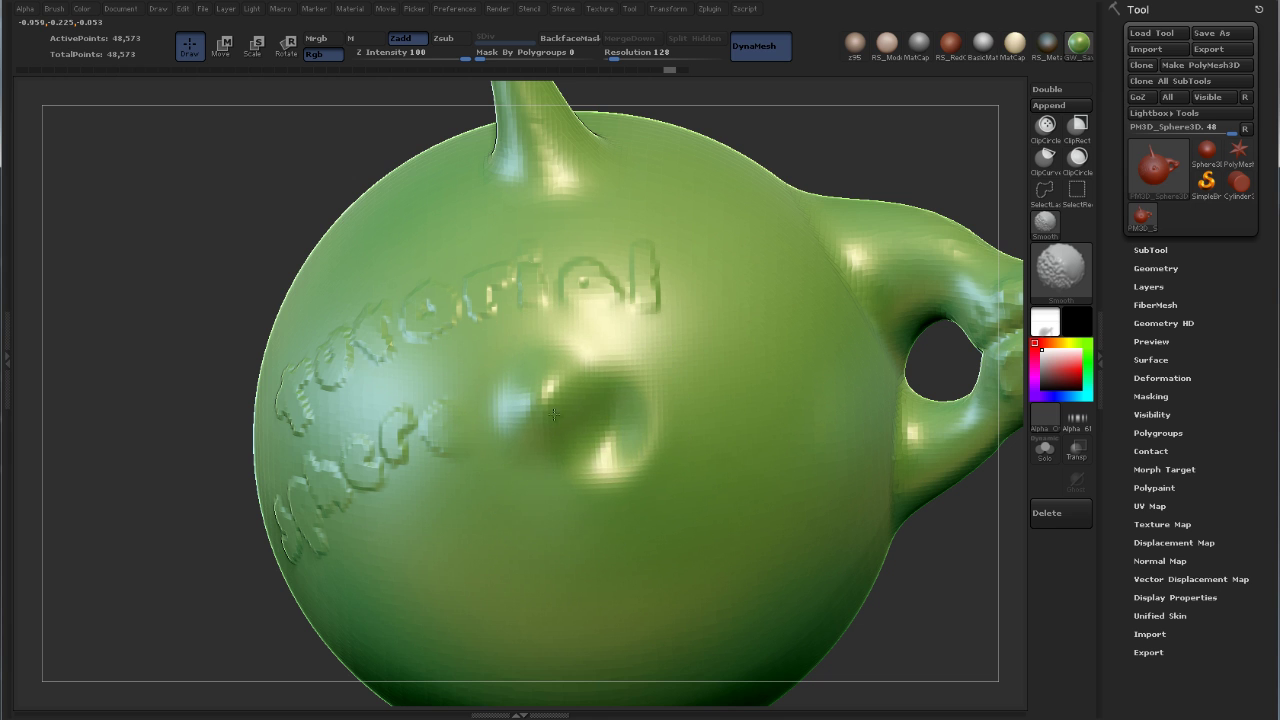
{"action": "right_click_drag", "start_coordinate": [668, 430], "coordinate": [592, 455]}
{"action": "right_click_drag", "start_coordinate": [627, 400], "coordinate": [600, 420]}
{"action": "right_click_drag", "start_coordinate": [639, 521], "coordinate": [643, 446], "text": "alt"}
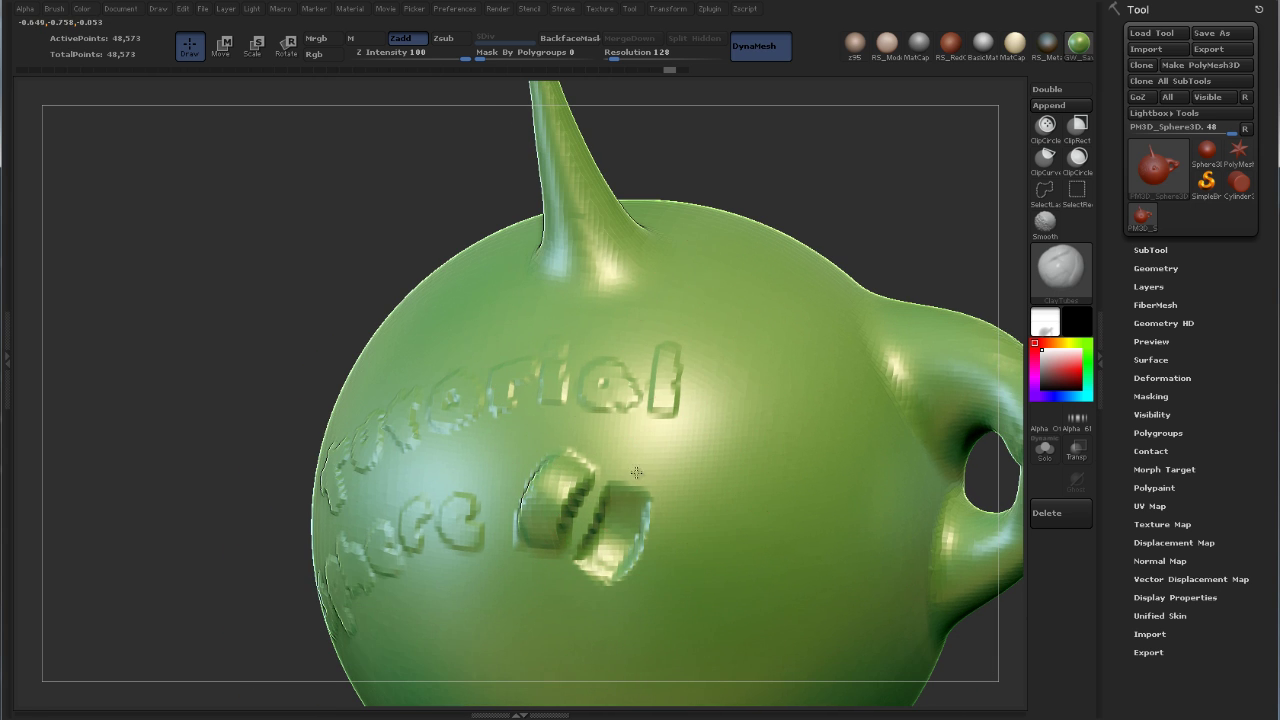
- Smooth the sharp tip of the spike on top of the sphere into a blunter end
{"action": "right_click_drag", "start_coordinate": [558, 200], "coordinate": [657, 365], "text": "alt"}
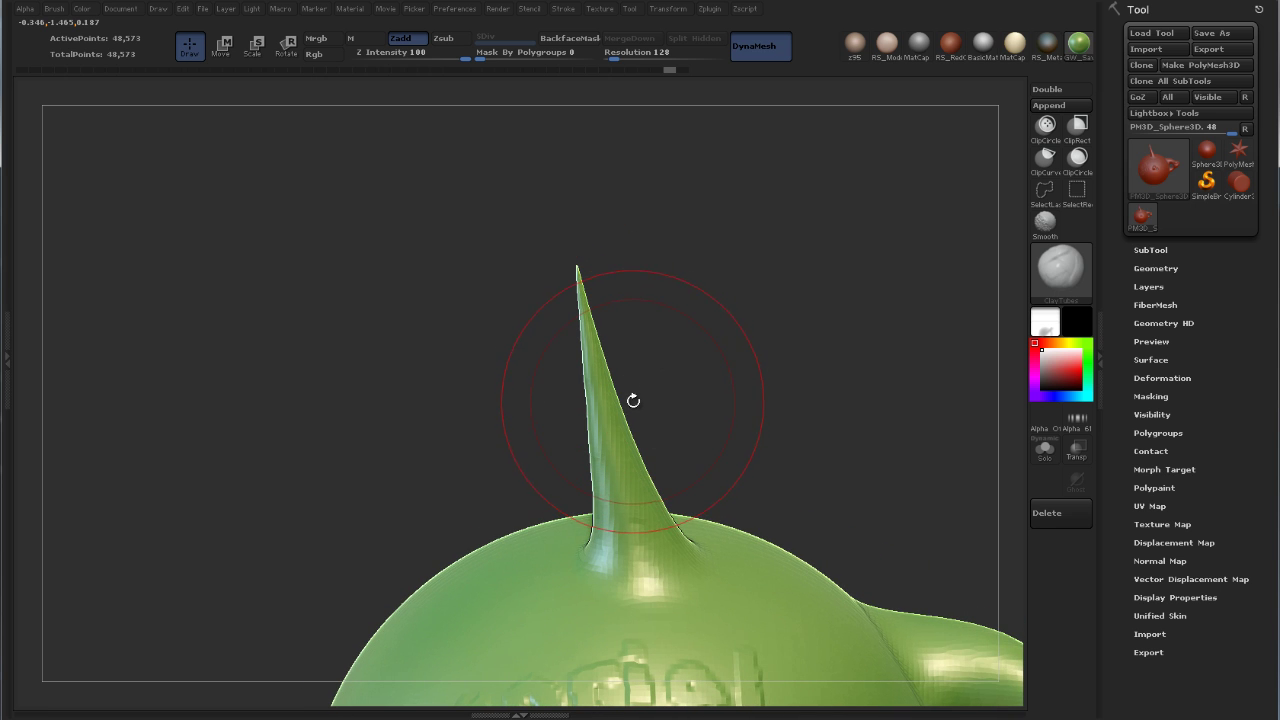
{"action": "mouse_move", "coordinate": [636, 438]}
{"action": "right_mouse_down"}
{"action": "mouse_move", "coordinate": [563, 294]}
{"action": "mouse_move", "coordinate": [605, 382]}
{"action": "mouse_move", "coordinate": [583, 400]}
{"action": "mouse_move", "coordinate": [598, 399]}
{"action": "right_mouse_up"}
{"action": "key", "text": "shift"}
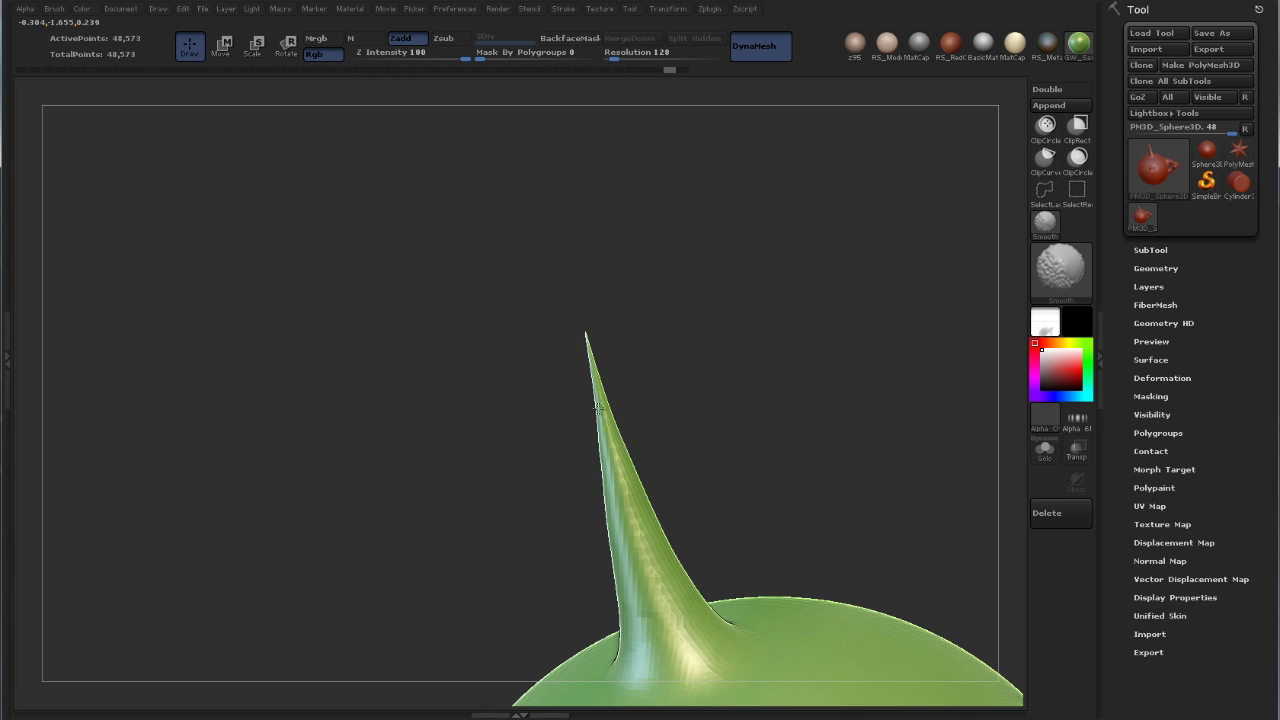
{"action": "mouse_move", "coordinate": [543, 400]}
{"action": "right_mouse_down"}
{"action": "mouse_move", "coordinate": [729, 429]}
{"action": "mouse_move", "coordinate": [654, 438]}
{"action": "mouse_move", "coordinate": [700, 432]}
{"action": "mouse_move", "coordinate": [663, 431]}
{"action": "right_mouse_up"}
{"action": "key", "text": "shift"}
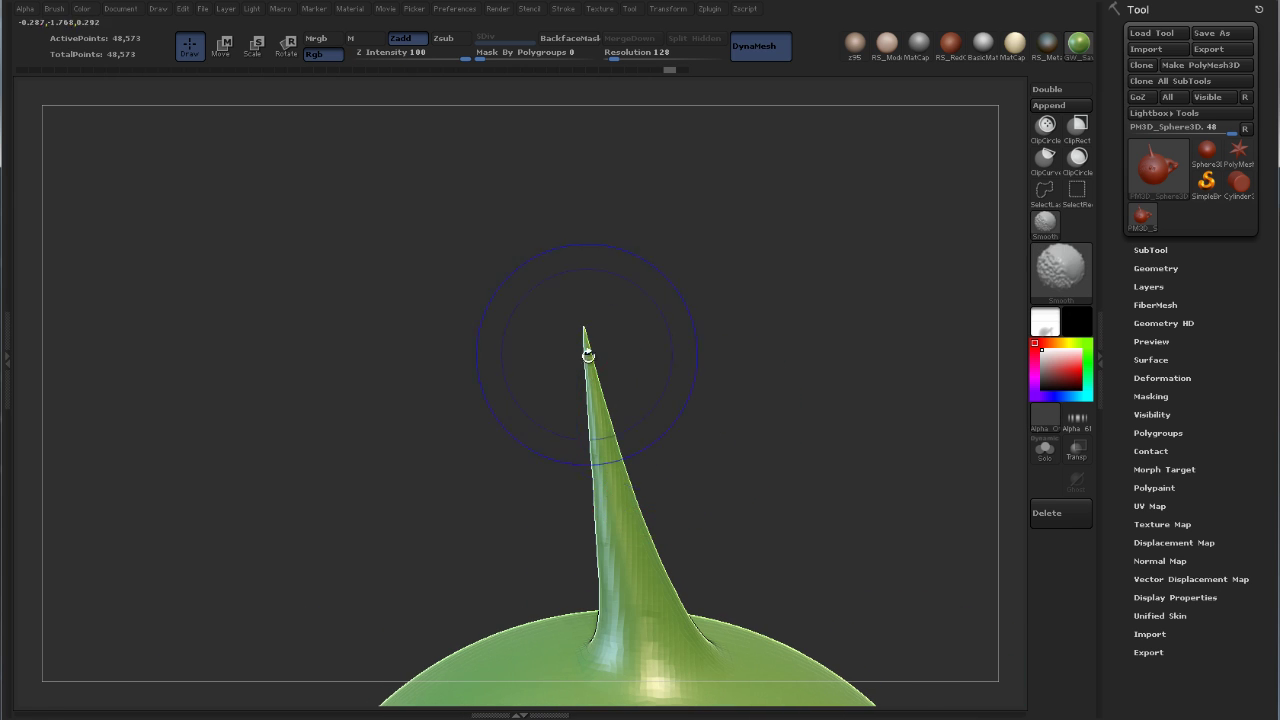
{"action": "left_click_drag", "start_coordinate": [590, 360], "coordinate": [590, 380], "text": "shift"}
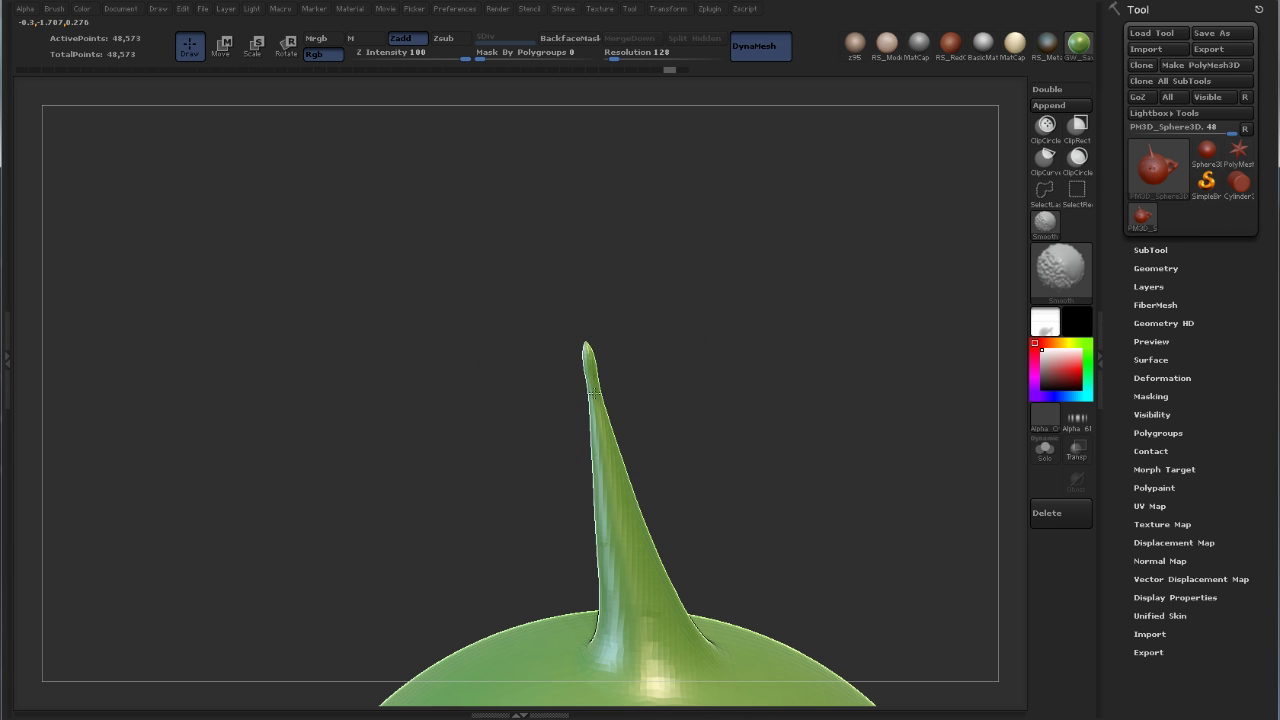
{"action": "mouse_move", "coordinate": [614, 409]}
{"action": "right_mouse_down"}
{"action": "mouse_move", "coordinate": [606, 423]}
{"action": "mouse_move", "coordinate": [557, 400]}
{"action": "mouse_move", "coordinate": [609, 413]}
{"action": "mouse_move", "coordinate": [571, 400]}
{"action": "mouse_move", "coordinate": [608, 471]}
{"action": "mouse_move", "coordinate": [586, 414]}
{"action": "right_mouse_up"}
{"action": "right_click_drag", "start_coordinate": [658, 453], "coordinate": [714, 400]}
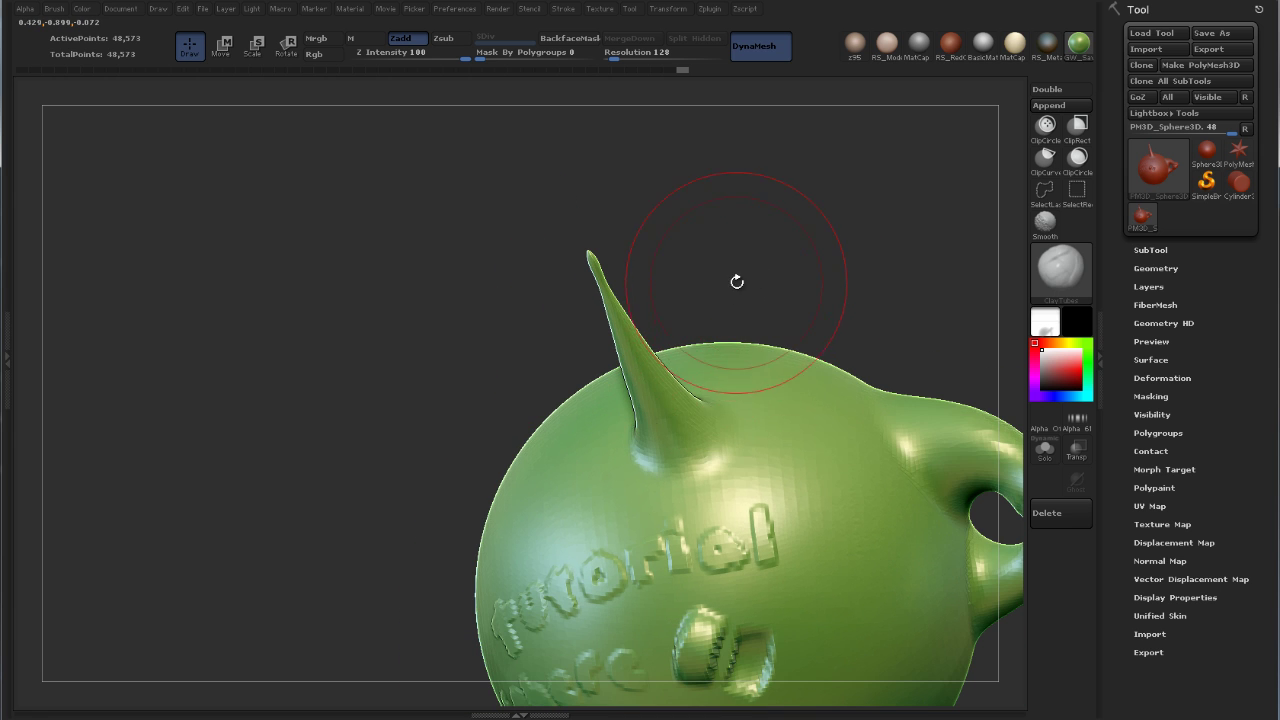